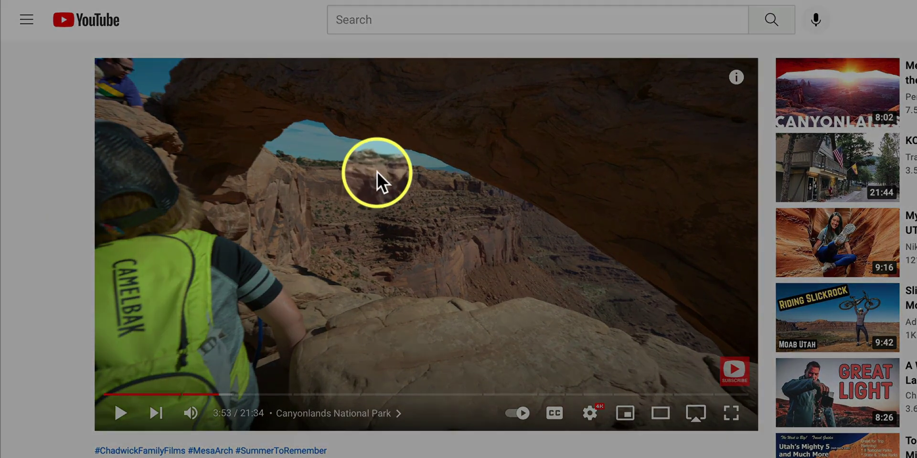
- Turn on Stats for nerds from the YouTube player's right-click menu on the canyon video
right_click(378, 173)
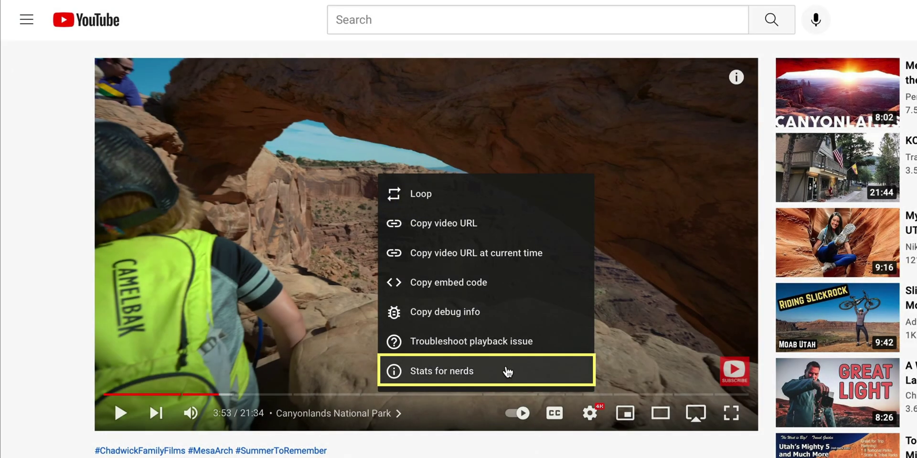
click(508, 371)
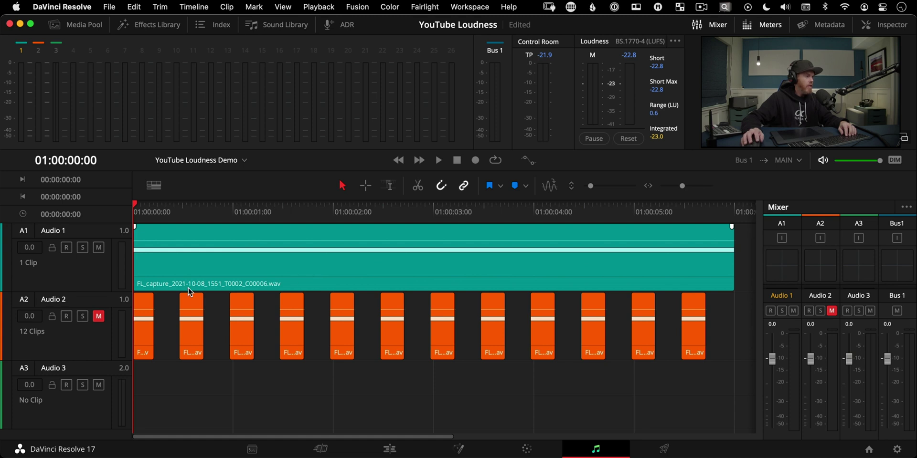
- Play Audio 1 alone, then play Audio 2 from the start, watching the loudness readings
click(87, 275)
key(space)
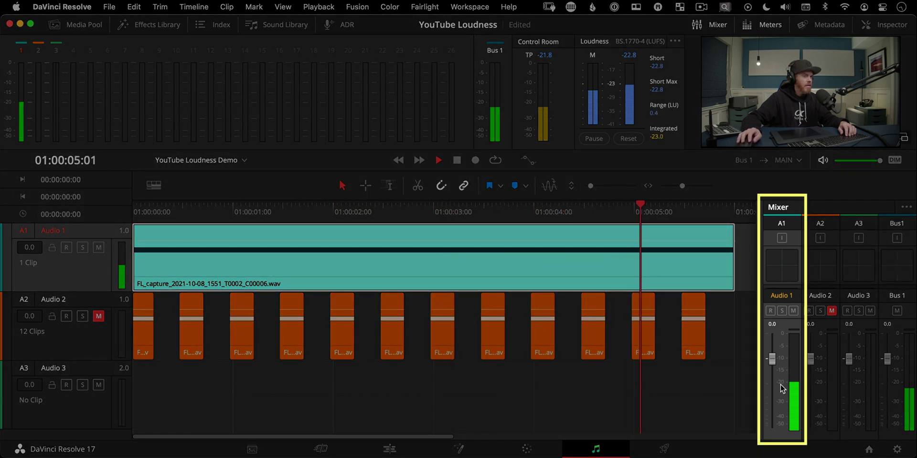
key(space)
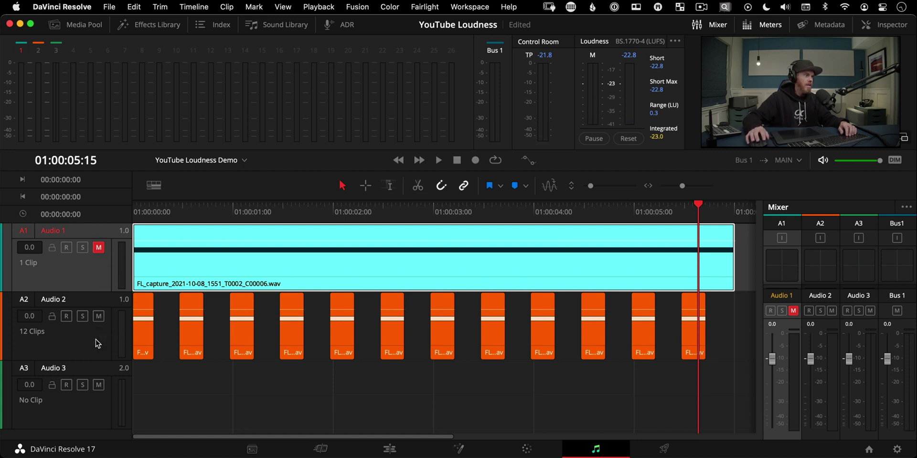
click(97, 343)
key(Home)
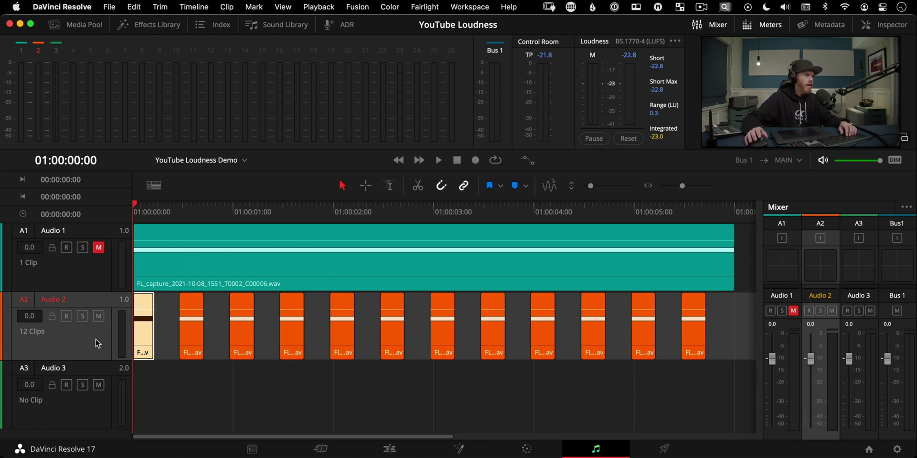
key(space)
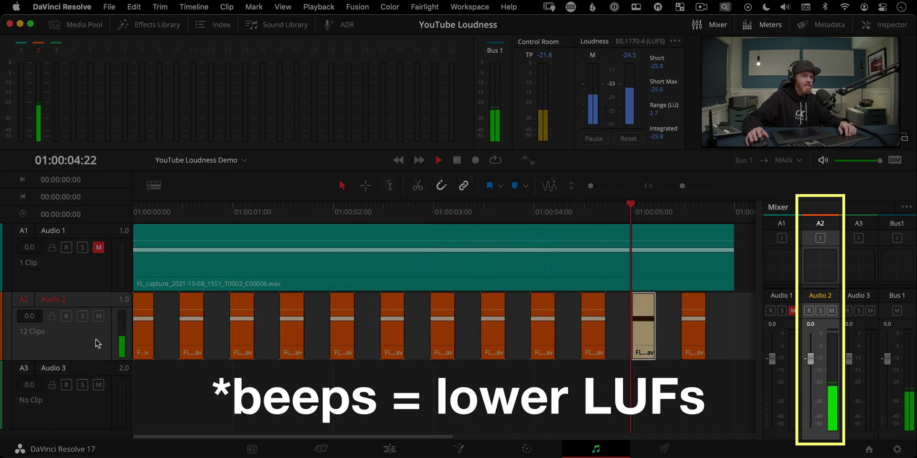
key(space)
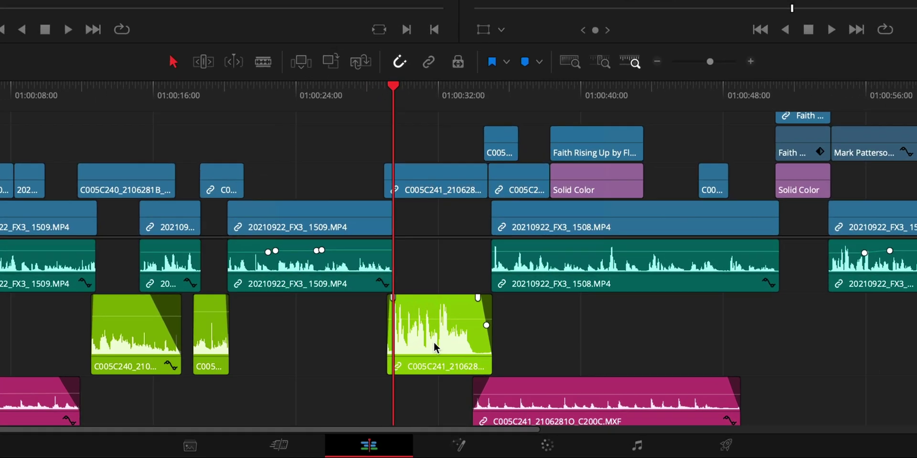
- Apply Normalize Audio Levels to the green A2 clip at -9.0 dBFS Sample Peak Program
right_click(445, 389)
click(493, 305)
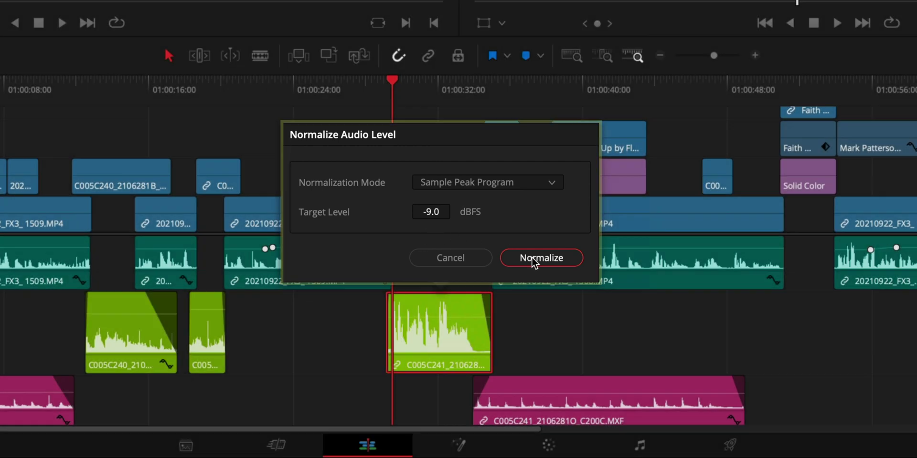
click(532, 258)
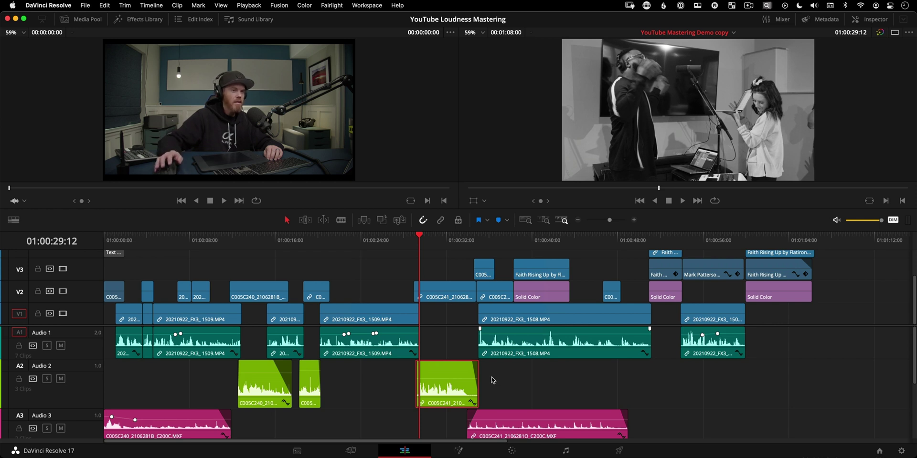
- Switch to the Fairlight page with the Mixer and Meters panels shown, and play the timeline
key(alt+super+equal)
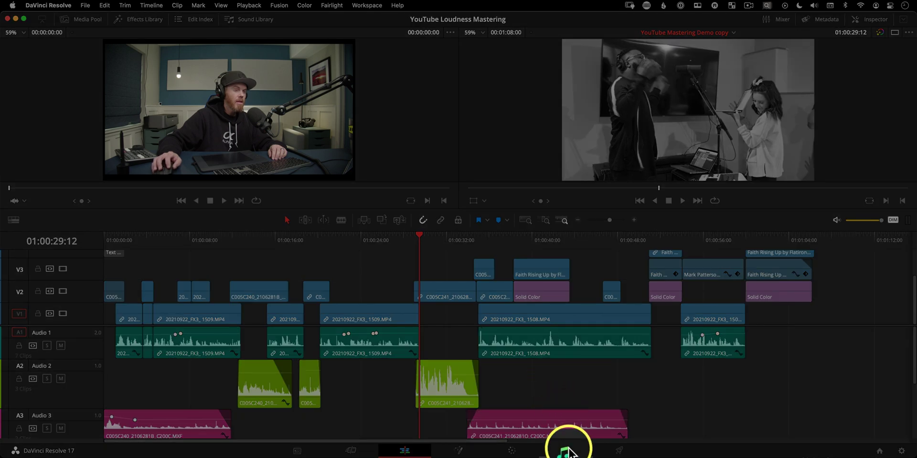
click(567, 451)
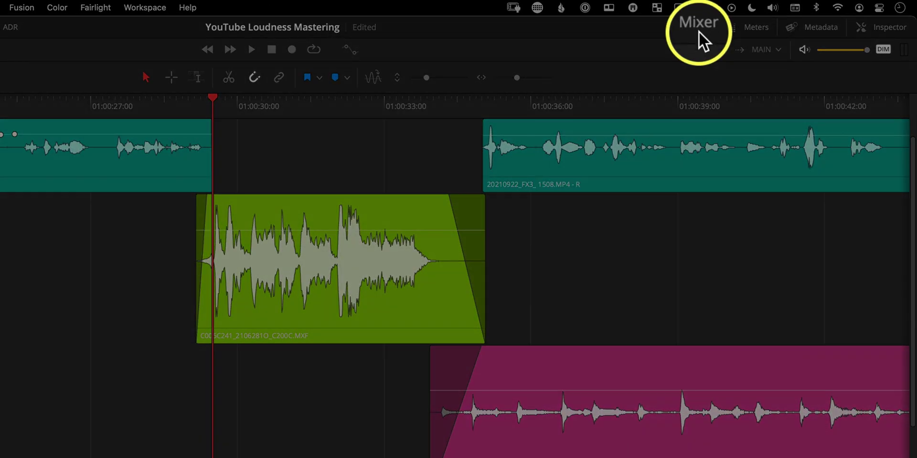
click(757, 19)
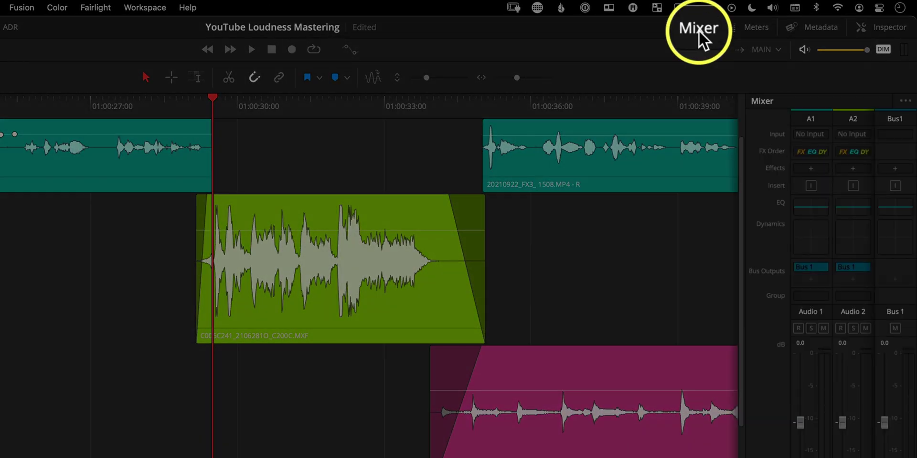
click(761, 31)
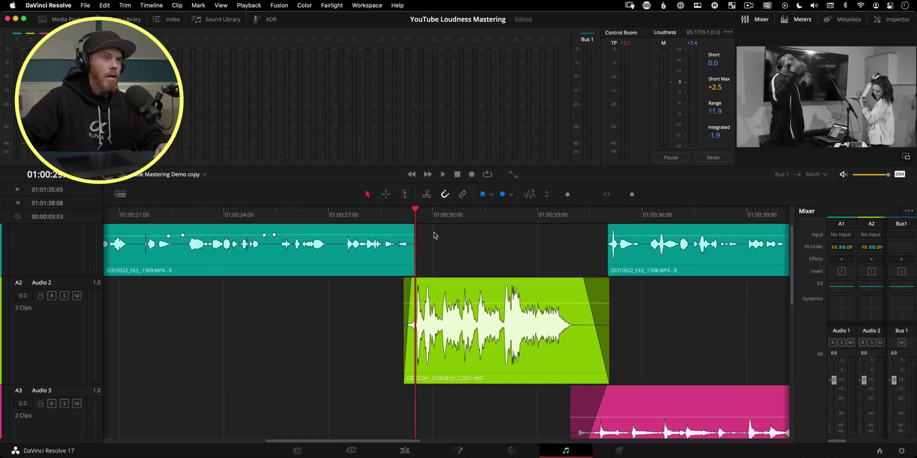
click(435, 235)
key(space)
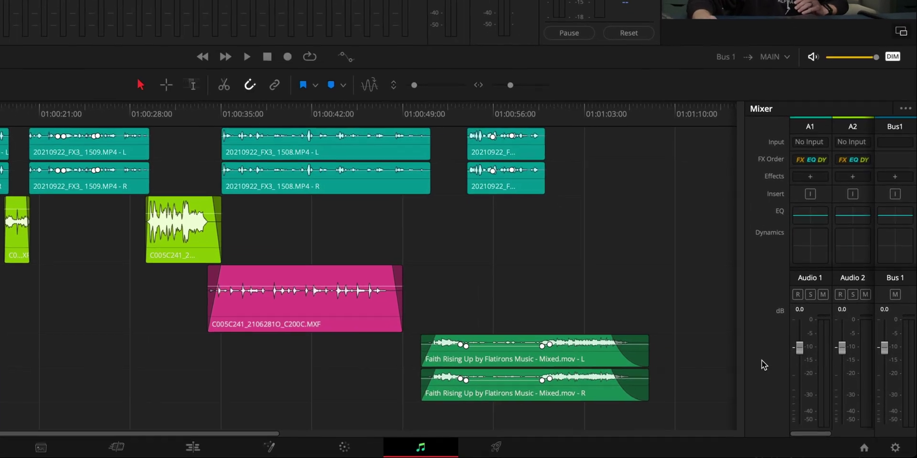
- Change the Fairlight target loudness level in Project Settings from -23 to -14 LUFS and save
click(894, 446)
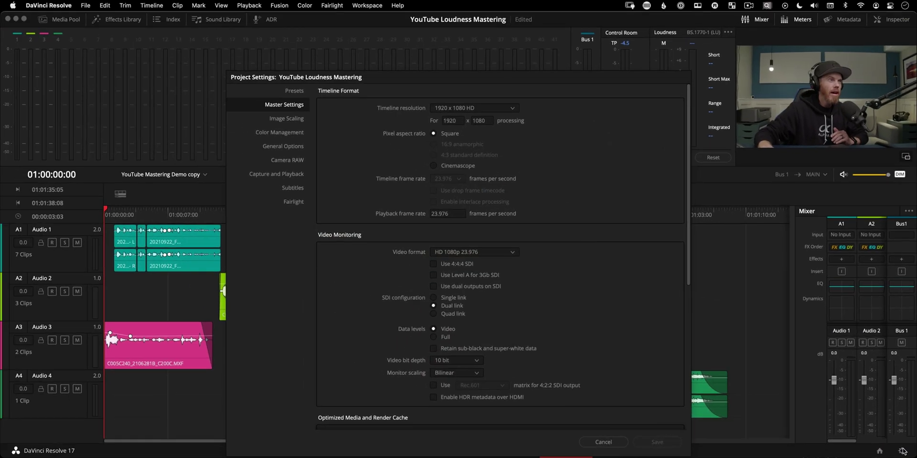
click(303, 207)
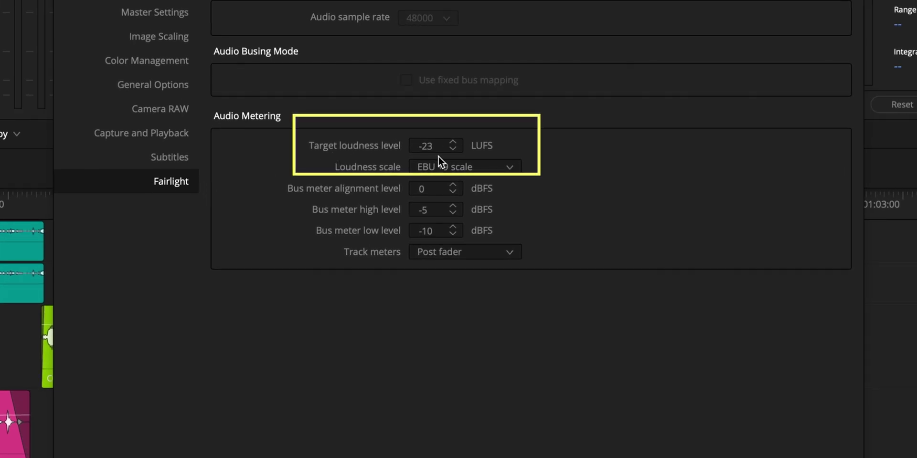
click(440, 147)
key(BackSpace)
key(BackSpace)
text(14)
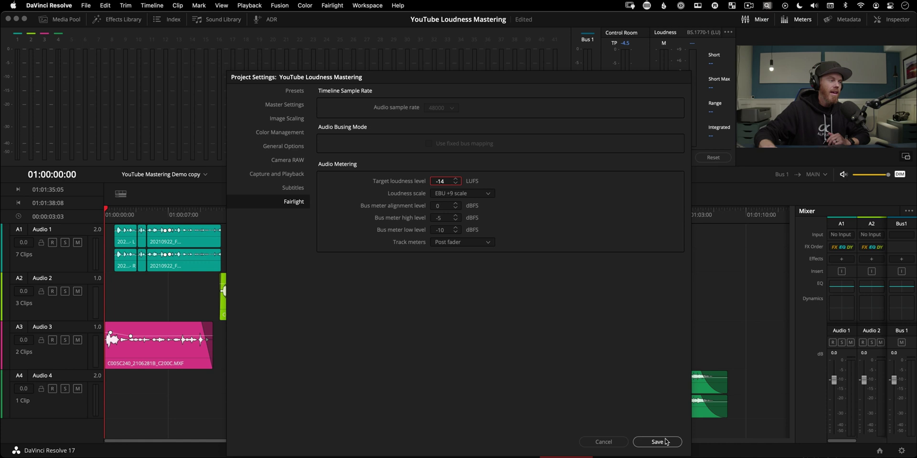
click(667, 442)
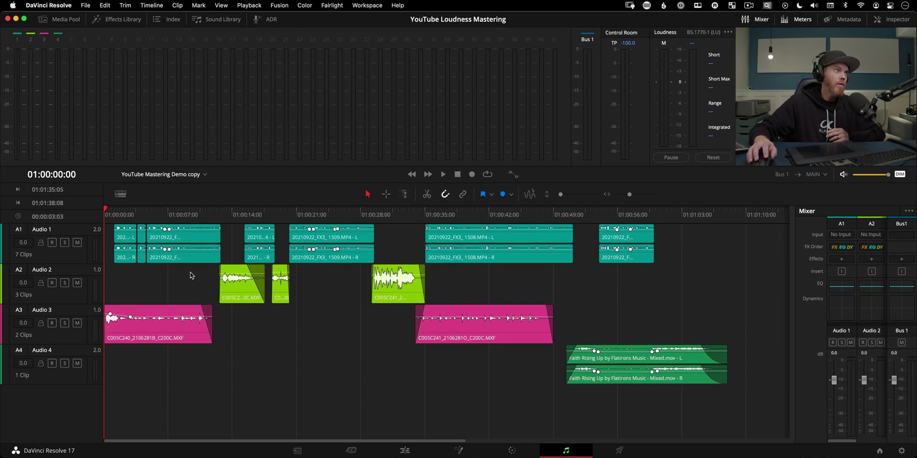
- Bounce the Bus 1 mix to a new Audio 5 track, solo it, and scrub 01:00:16–01:00:23
click(151, 10)
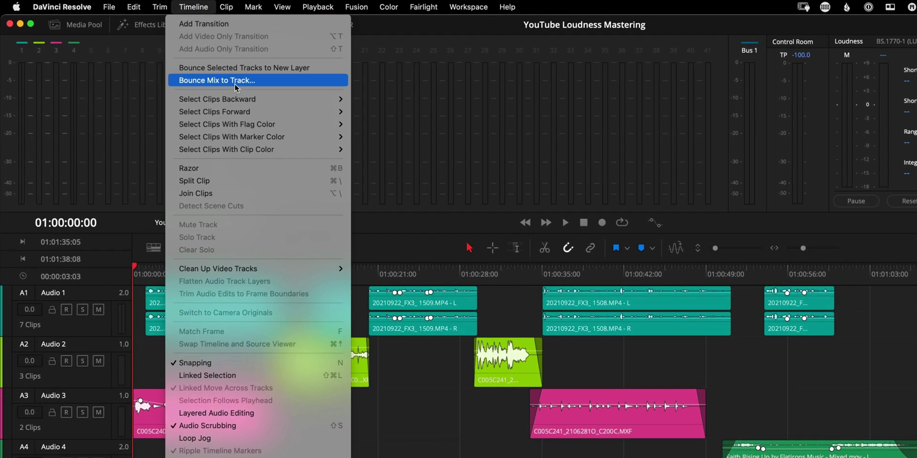
click(170, 62)
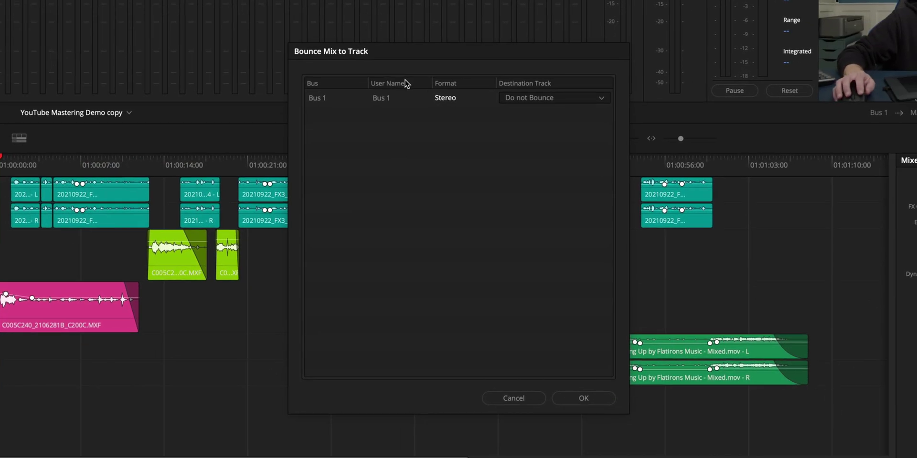
click(637, 179)
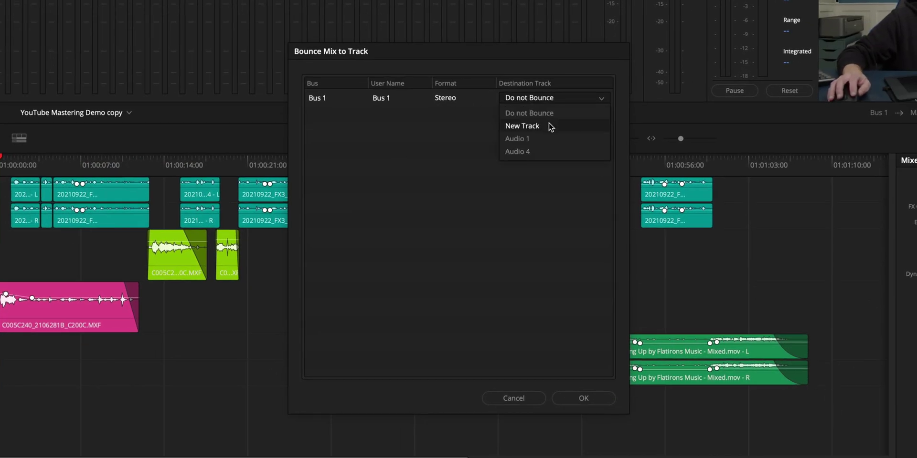
click(533, 126)
click(590, 400)
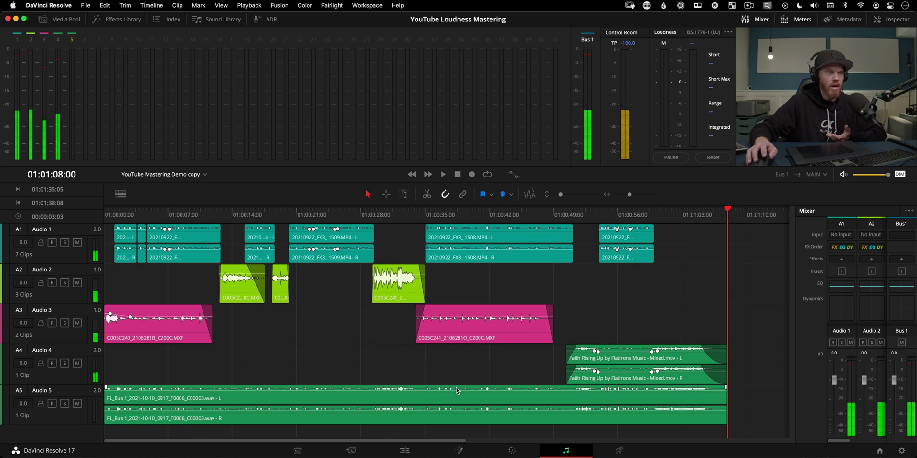
click(65, 404)
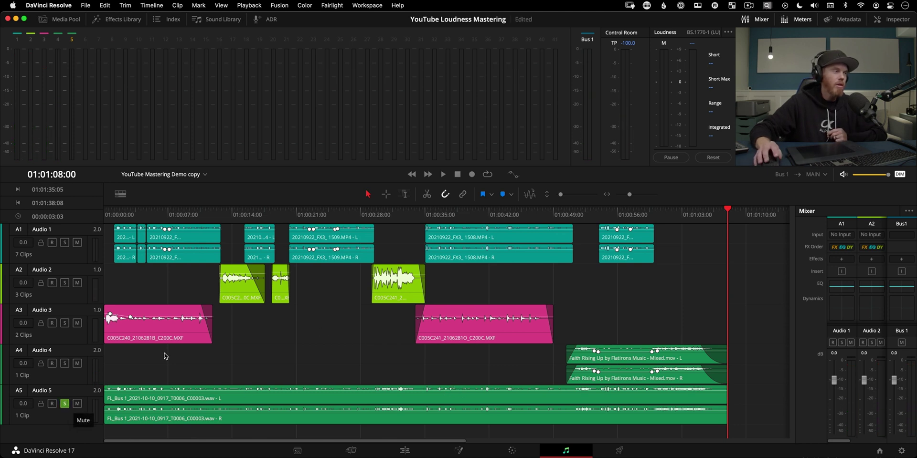
drag(190, 218, 256, 215)
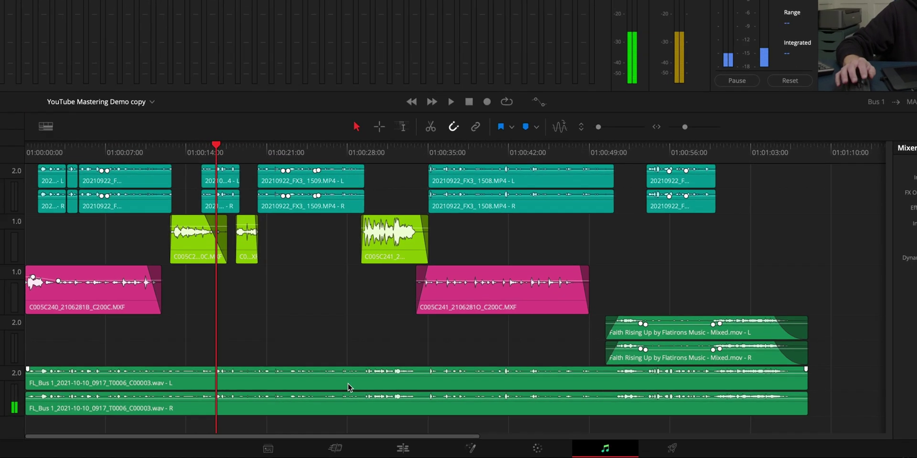
right_click(344, 382)
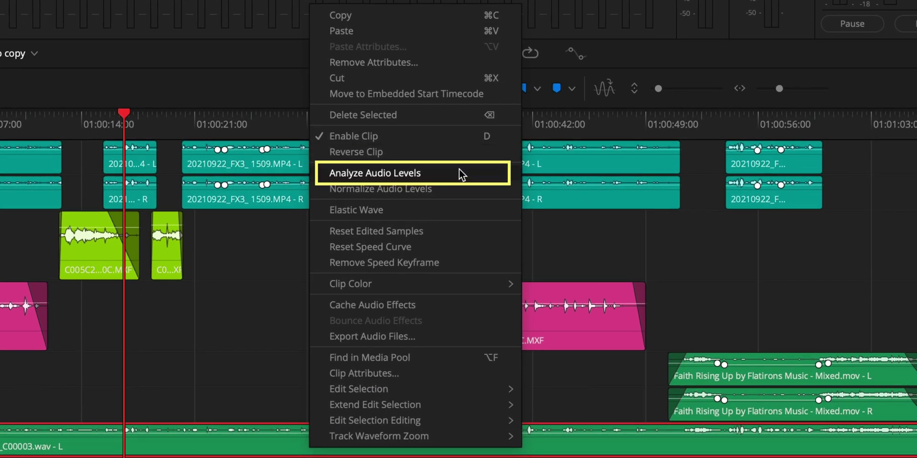
click(457, 171)
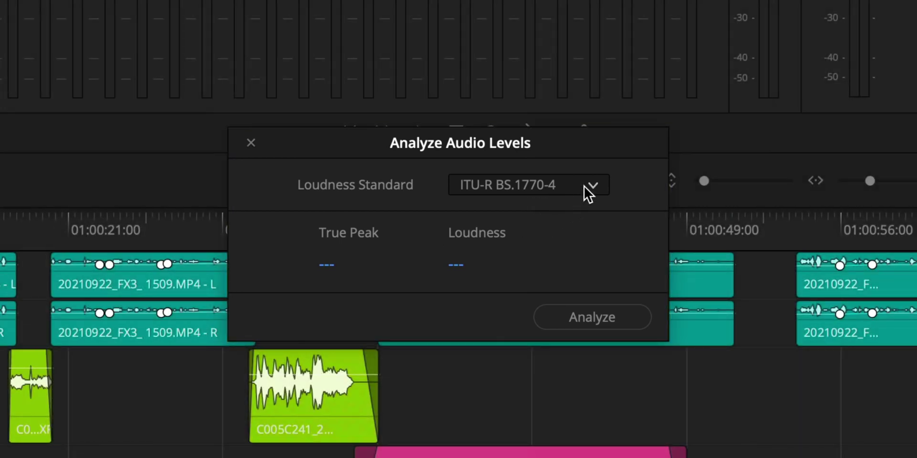
click(592, 183)
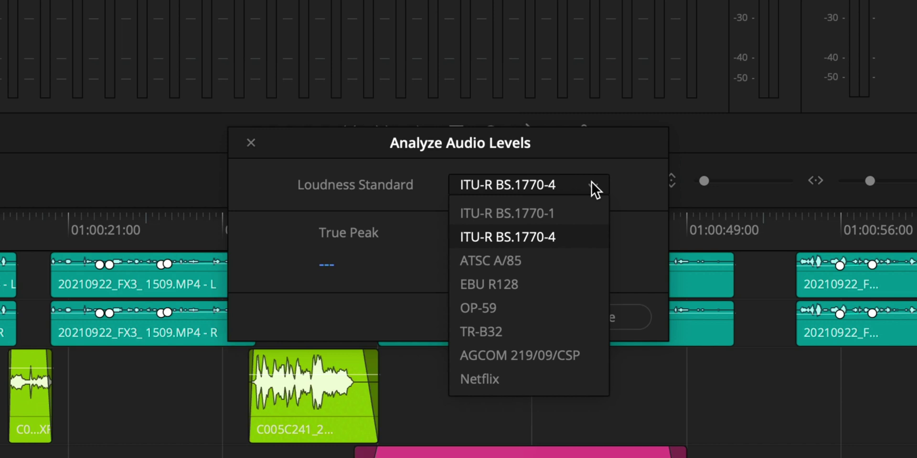
click(578, 233)
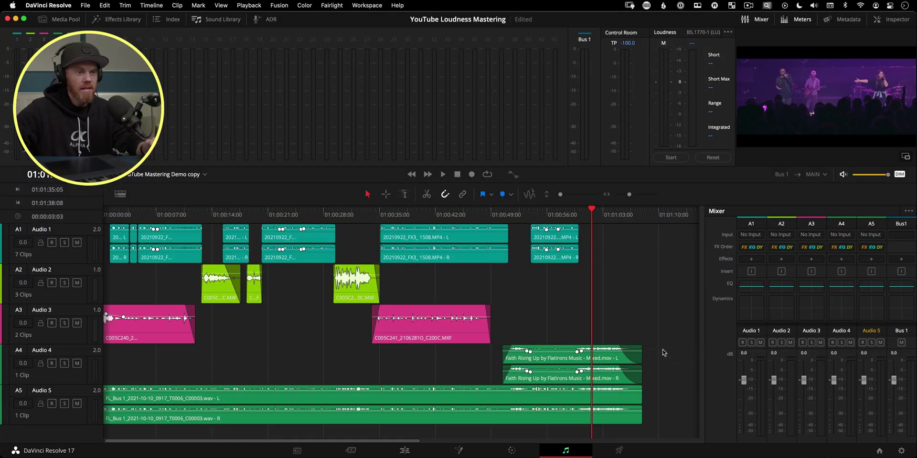
- Delete the FL_Bus clip from Audio 5, lock loudness metering to transport, and reset the meter
click(637, 404)
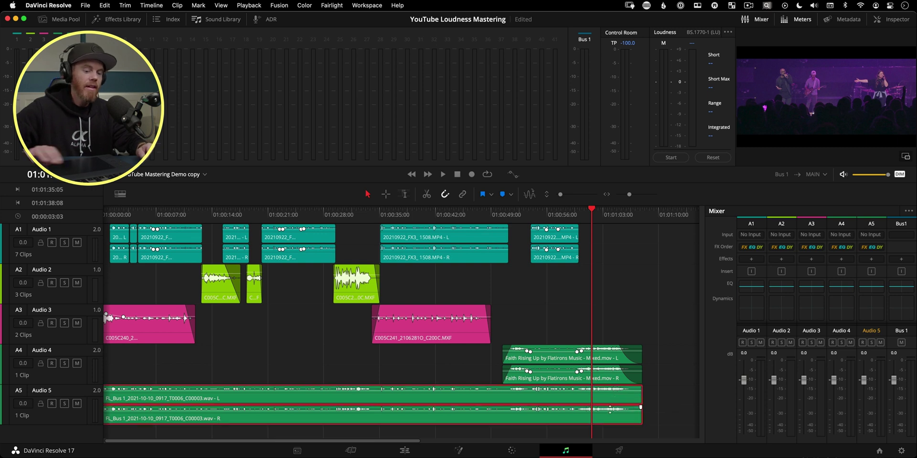
key(BackSpace)
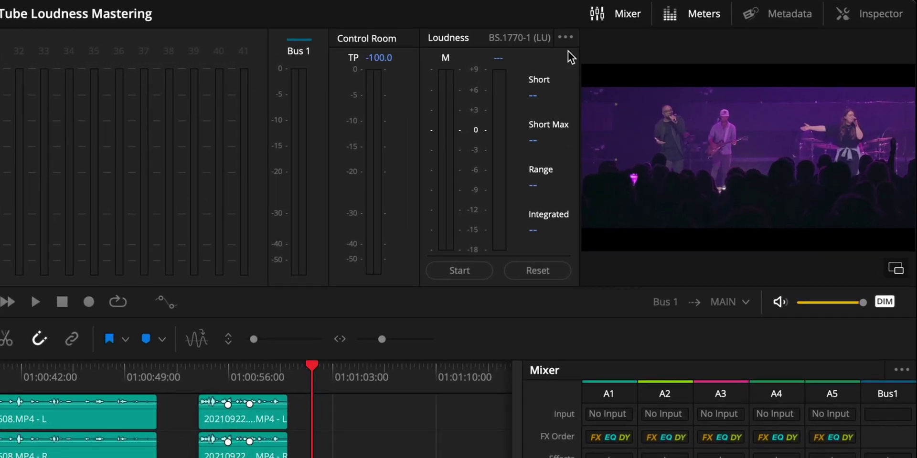
click(567, 38)
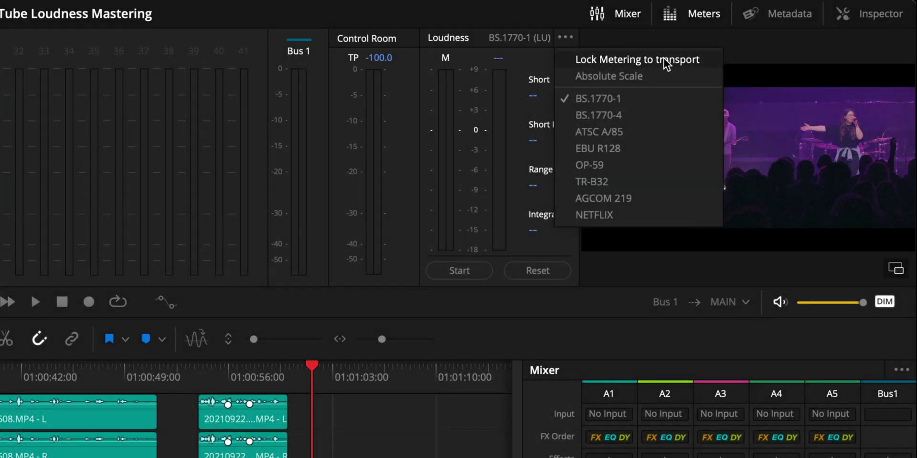
click(664, 60)
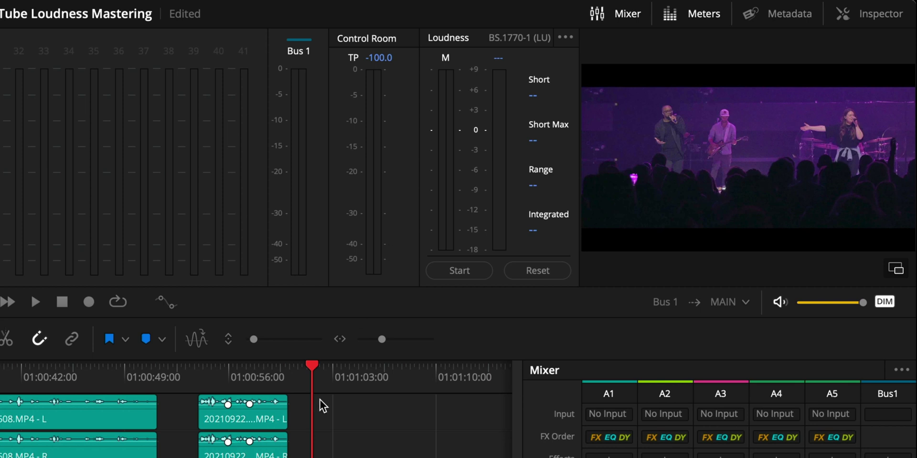
drag(323, 381, 267, 382)
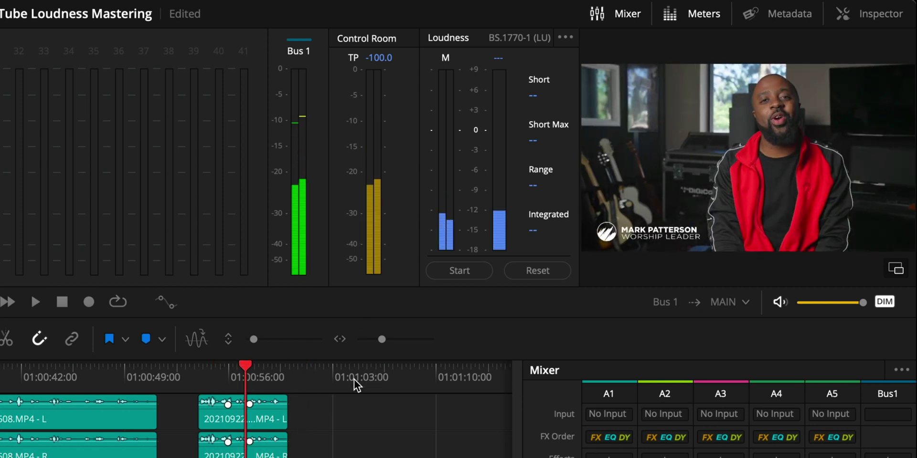
click(557, 272)
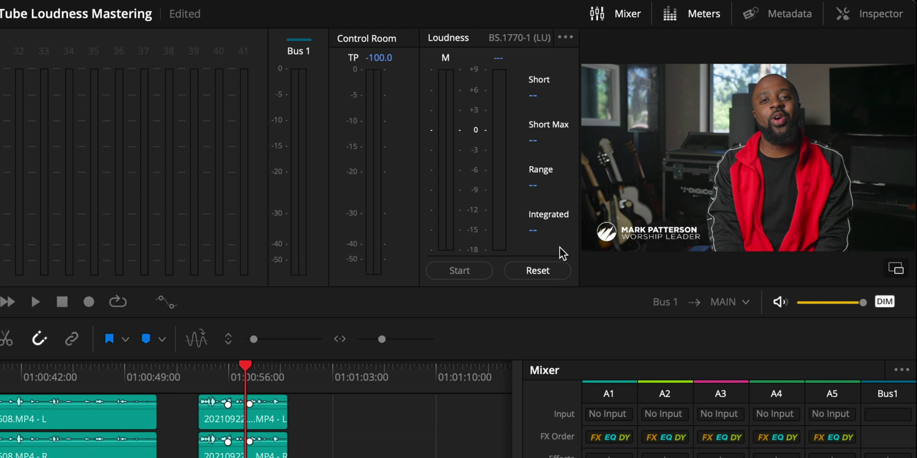
- Set the loudness meter to Absolute Scale and the BS.1770-4 standard
click(566, 38)
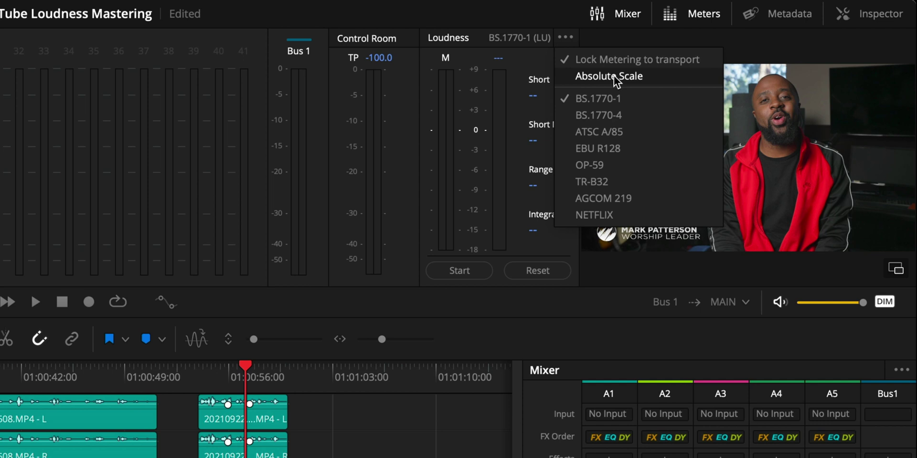
click(615, 77)
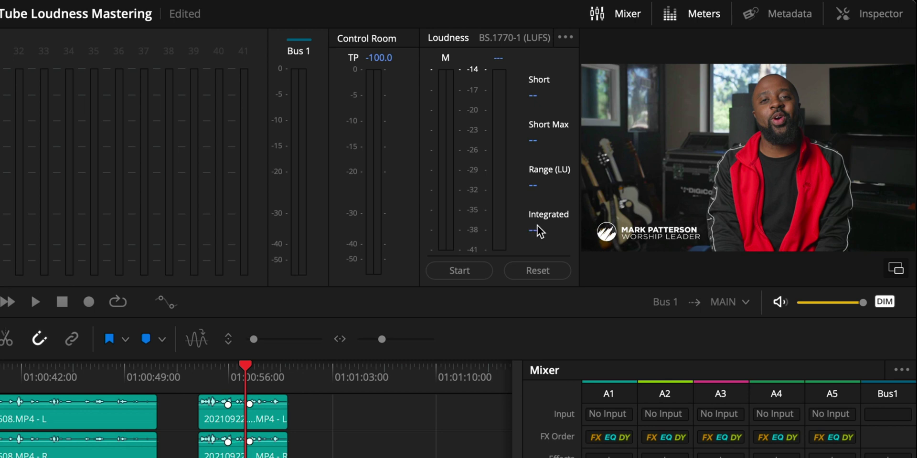
click(566, 36)
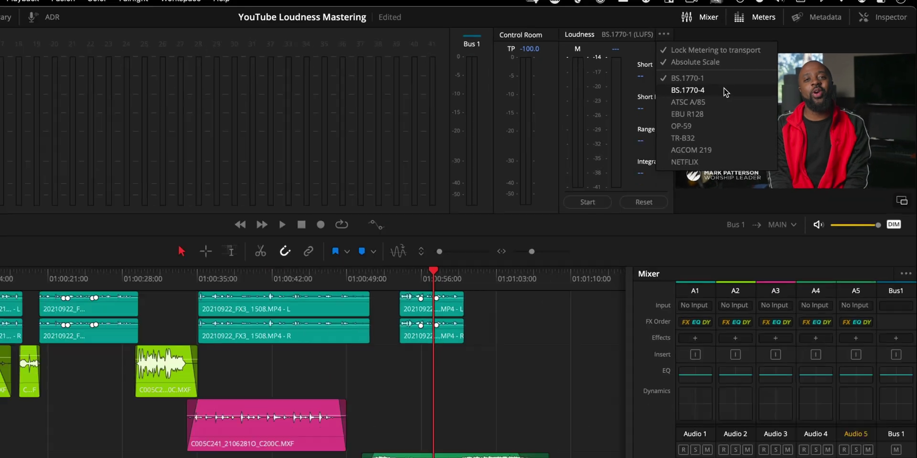
click(651, 117)
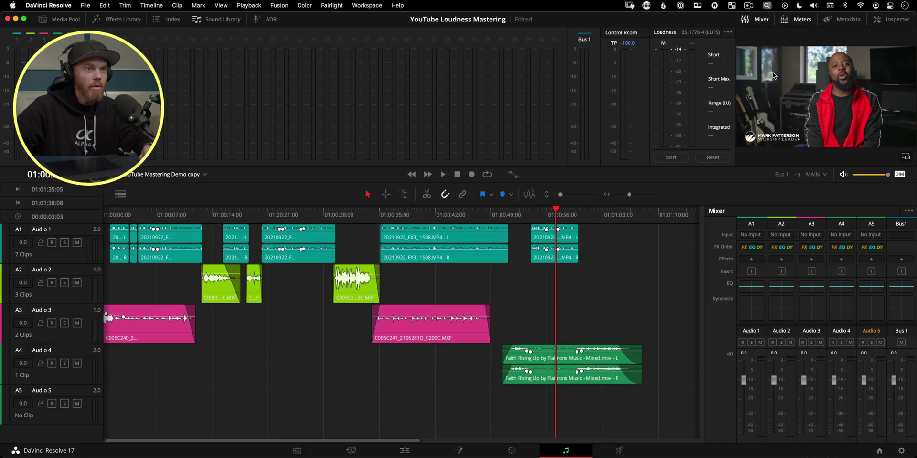
- Start loudness measurement at the timeline start and play the whole program through to the end
click(523, 218)
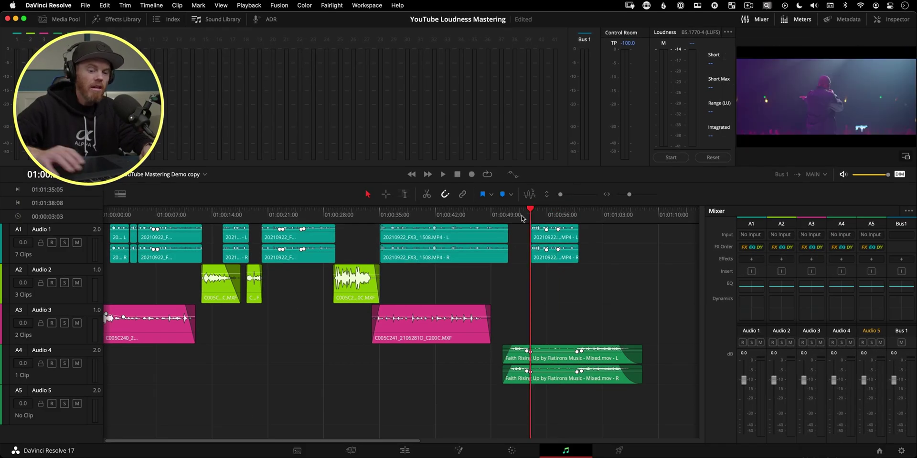
key(Home)
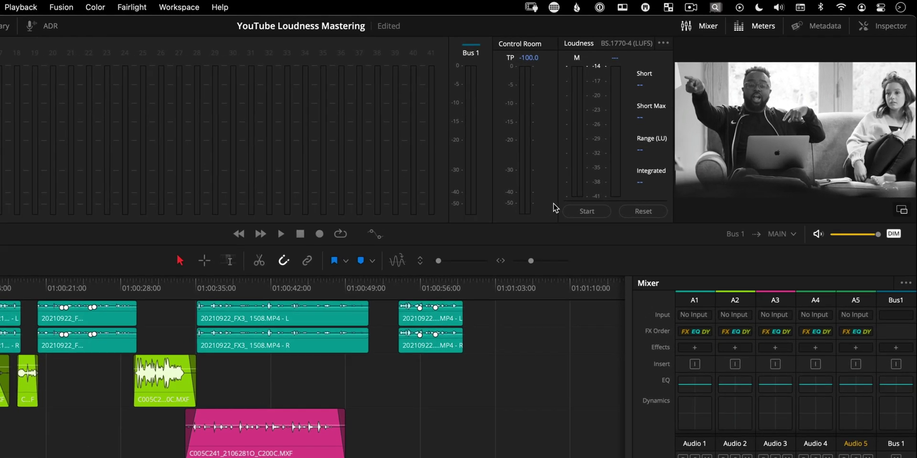
click(566, 229)
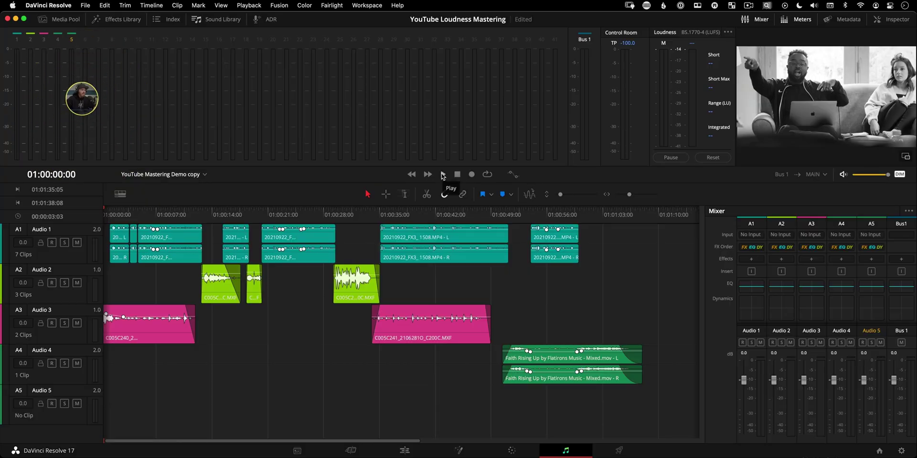
click(442, 175)
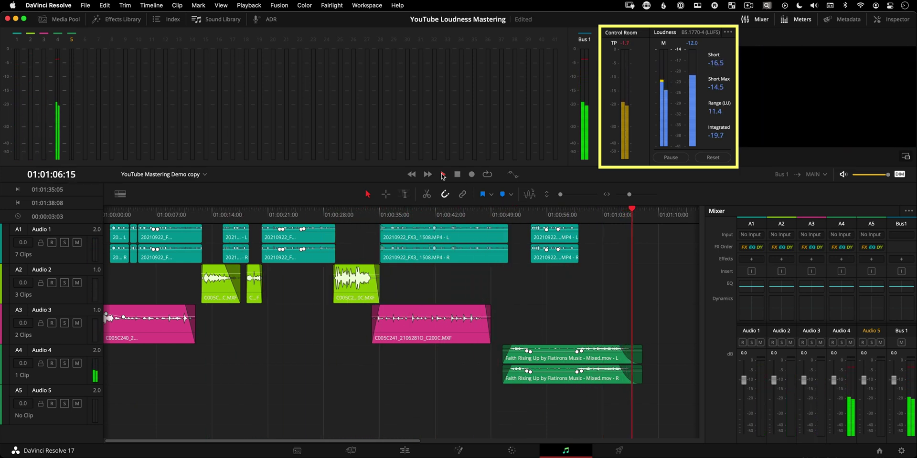
click(442, 174)
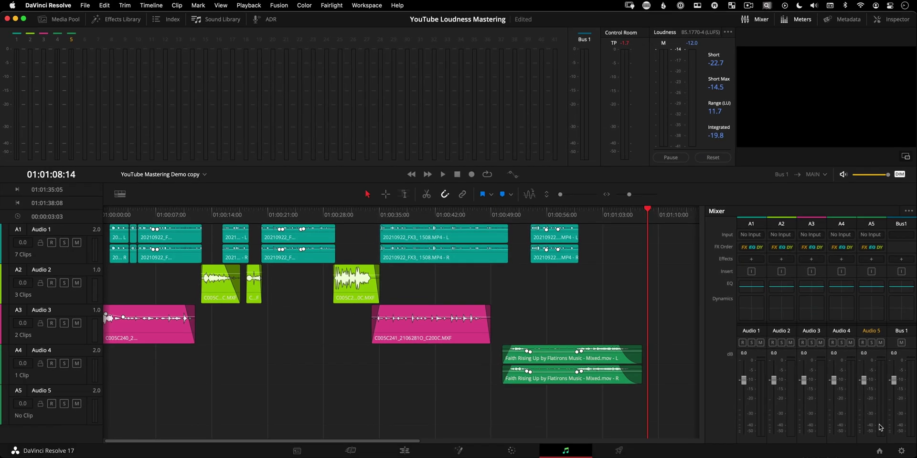
- Open Project Settings on the Fairlight page to check the -14 LUFS target loudness
click(901, 451)
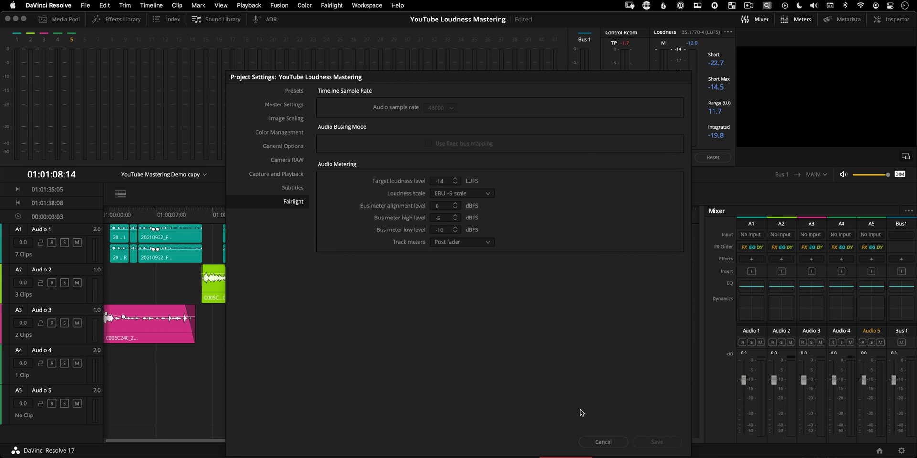
- Cancel out of Project Settings to return to the mixer with its Bus 1 Limiter
click(603, 442)
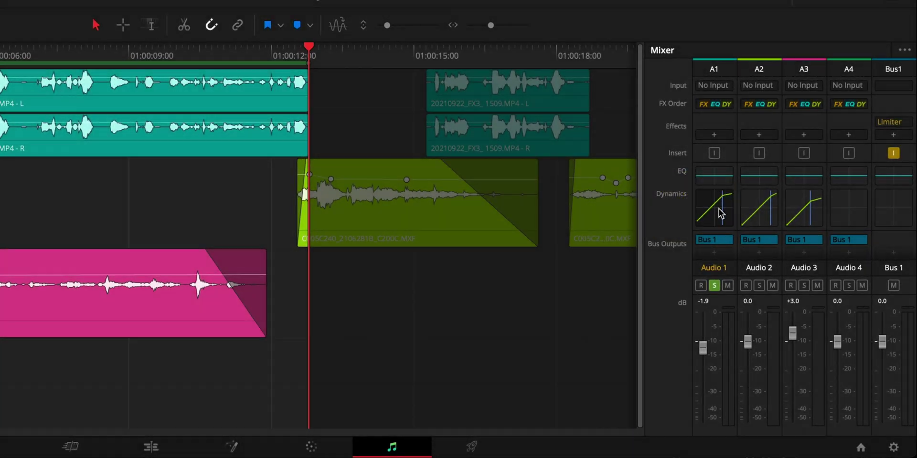
- Review the Audio 1 compressor at -25.4 threshold and 5.1:1 ratio, auditioning playback from about 01:00:03
double_click(718, 208)
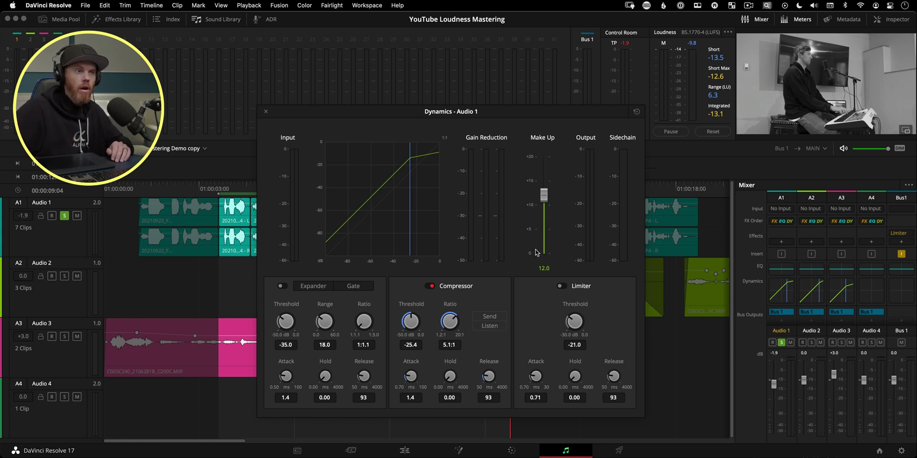
drag(381, 121, 451, 117)
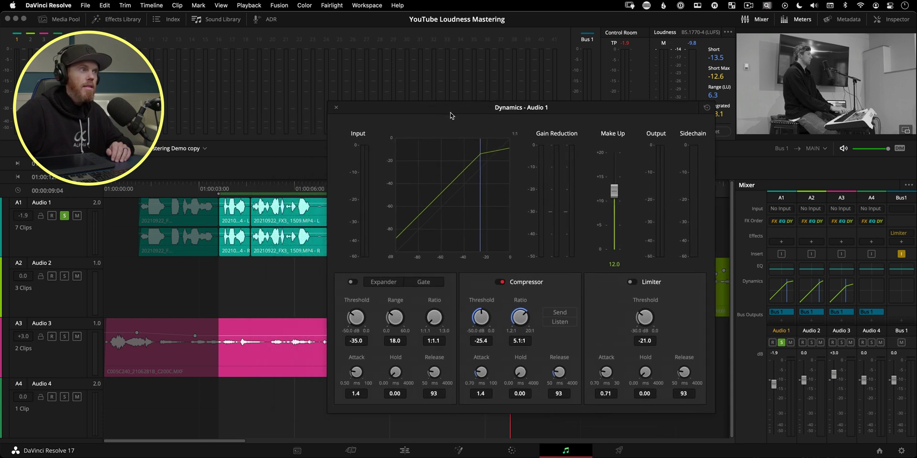
click(221, 189)
key(space)
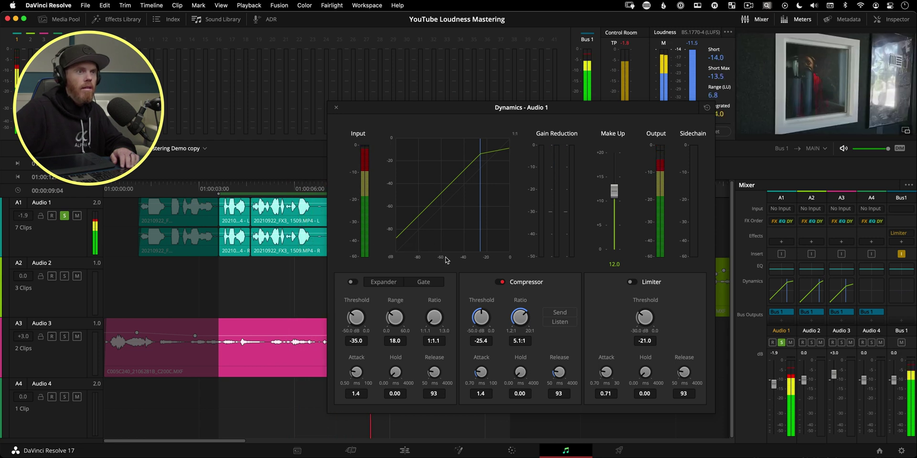
key(space)
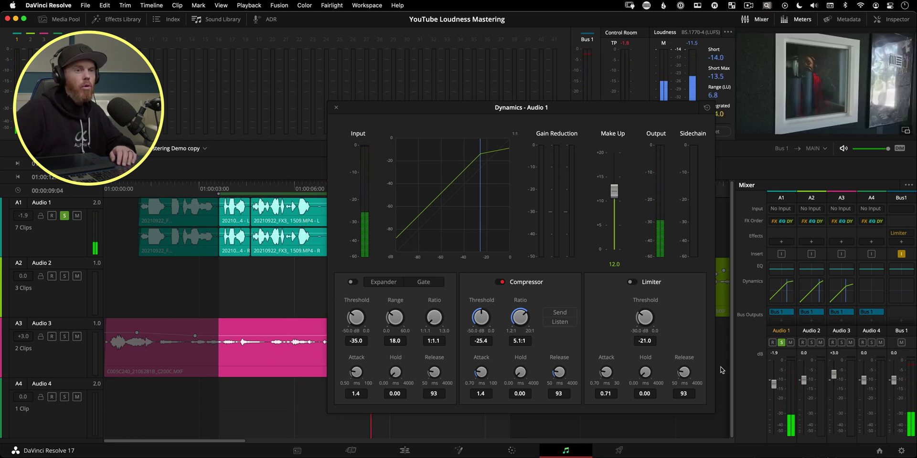
drag(668, 109, 528, 102)
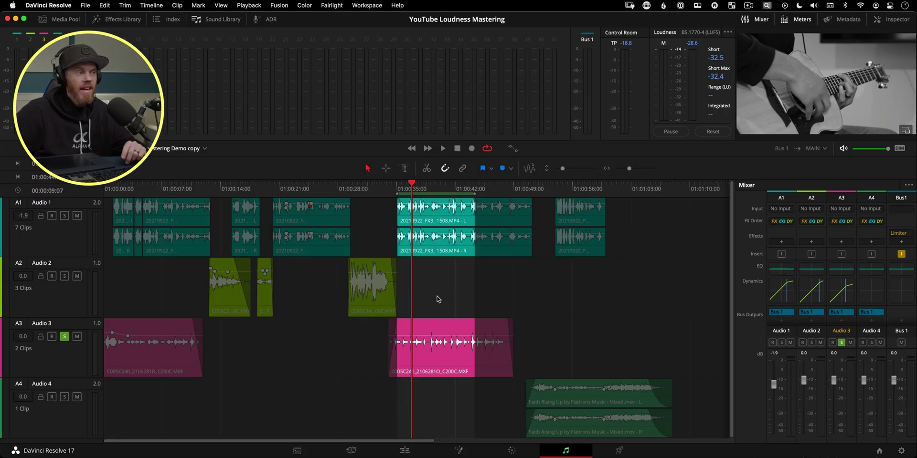
- Select the Audio 3 track and push its mixer fader up to +3.0 dB
click(90, 361)
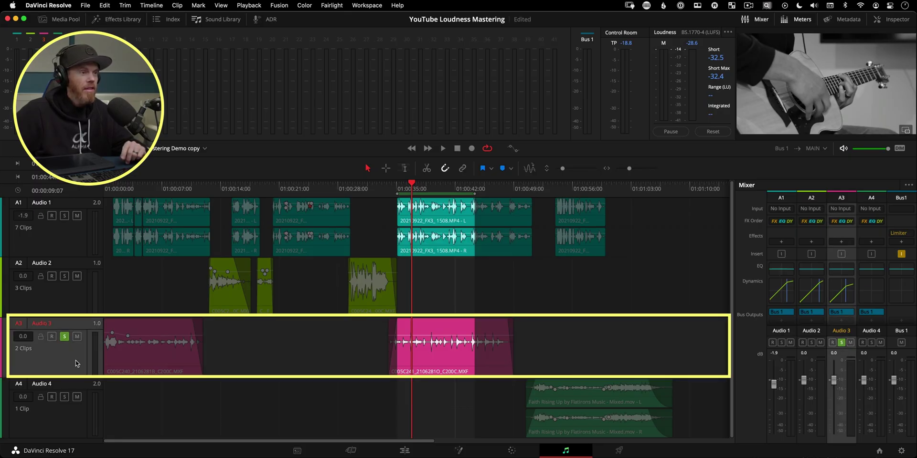
drag(832, 378, 834, 375)
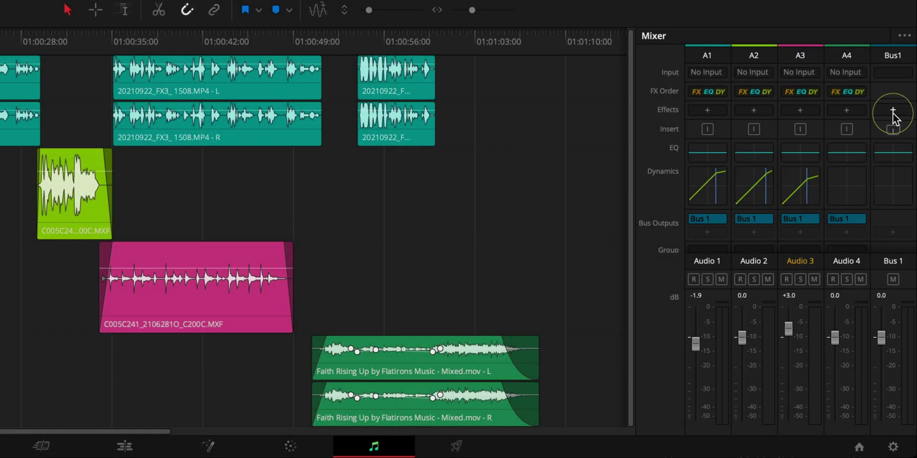
- Add the Fairlight FX Limiter to the Bus 1 strip and lower its threshold to -2 dB
click(893, 111)
mouse_move(892, 153)
mouse_move(745, 157)
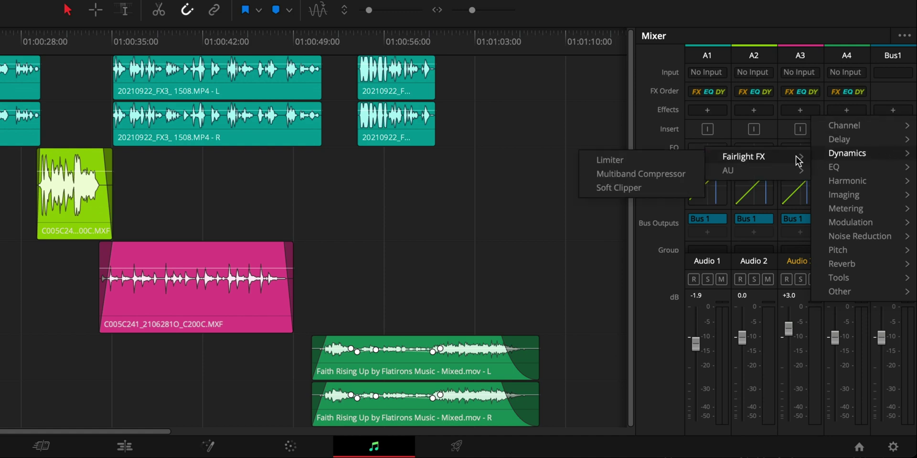
click(606, 156)
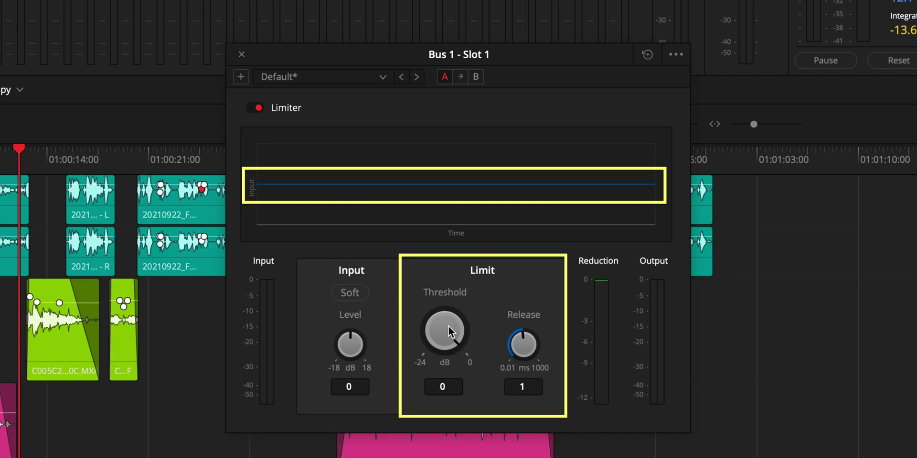
drag(448, 325, 434, 333)
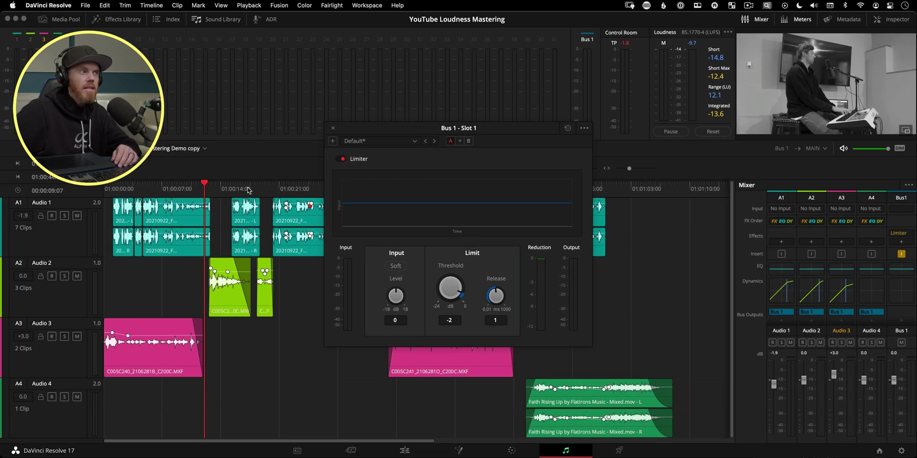
- Play the mix from the start, raise the Bus 1 limiter input level to 2.4 dB, and lower monitor volume
click(248, 188)
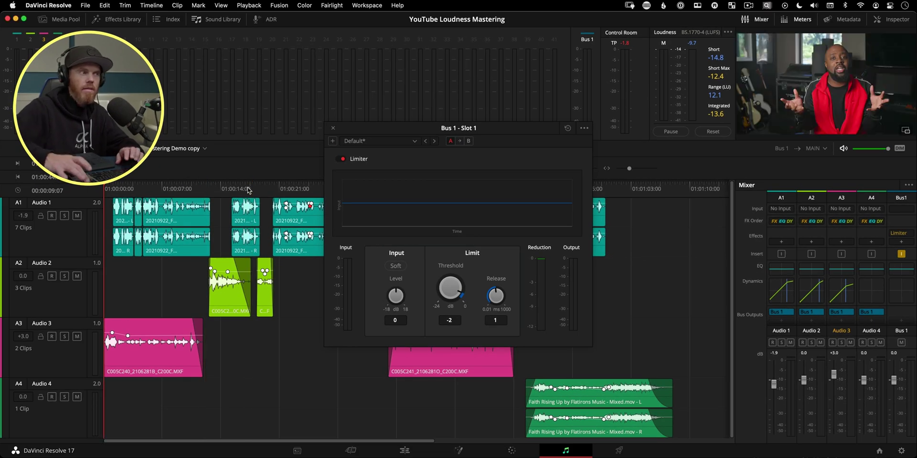
key(Home)
key(space)
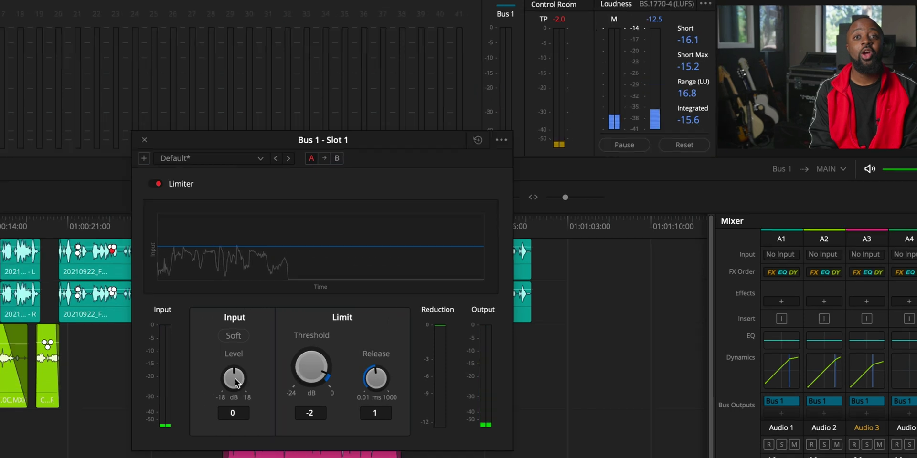
scroll(235, 380, up, 12)
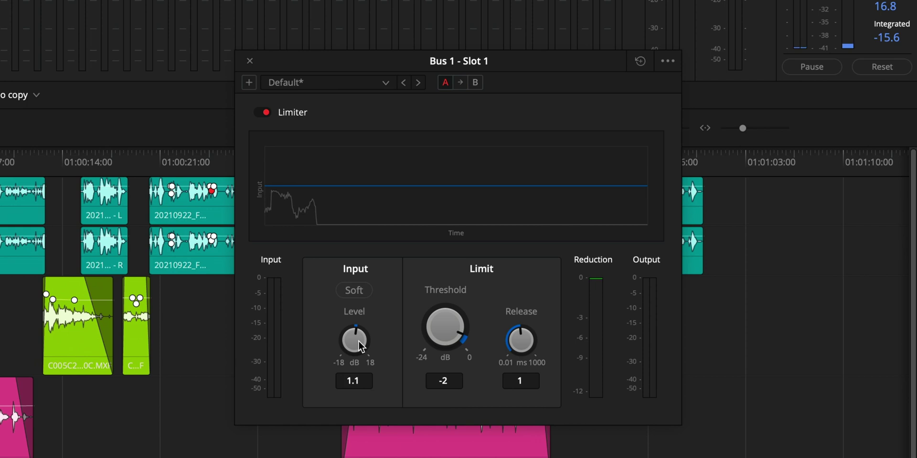
scroll(360, 341, up, 5)
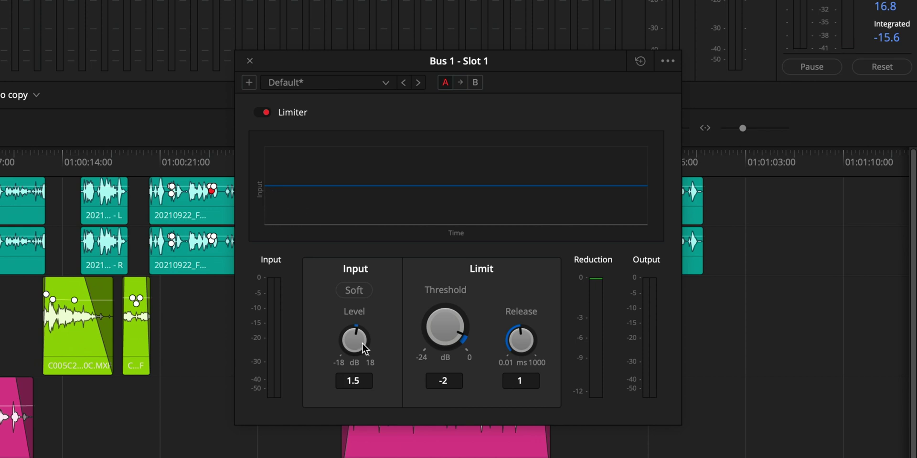
scroll(363, 344, up, 7)
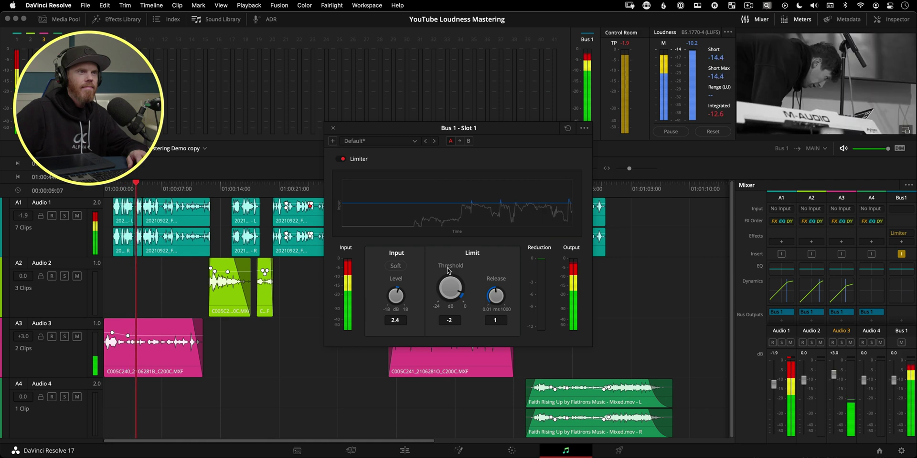
drag(883, 151, 864, 149)
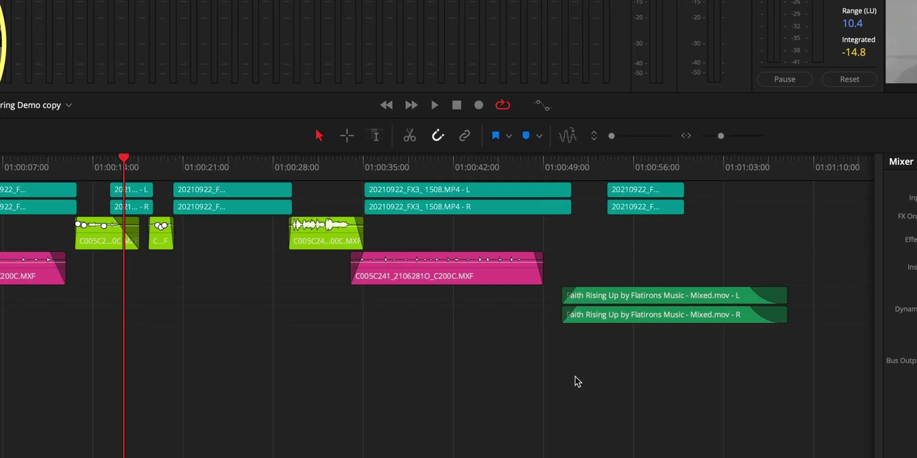
- Show the automation toolbar, make the Bus 1 track taller, and enable Loudness History with Integrated plotted
click(565, 80)
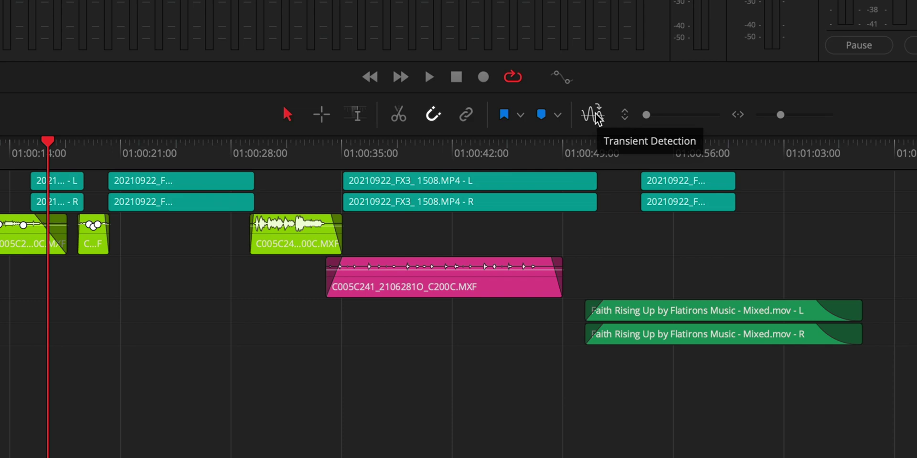
click(562, 77)
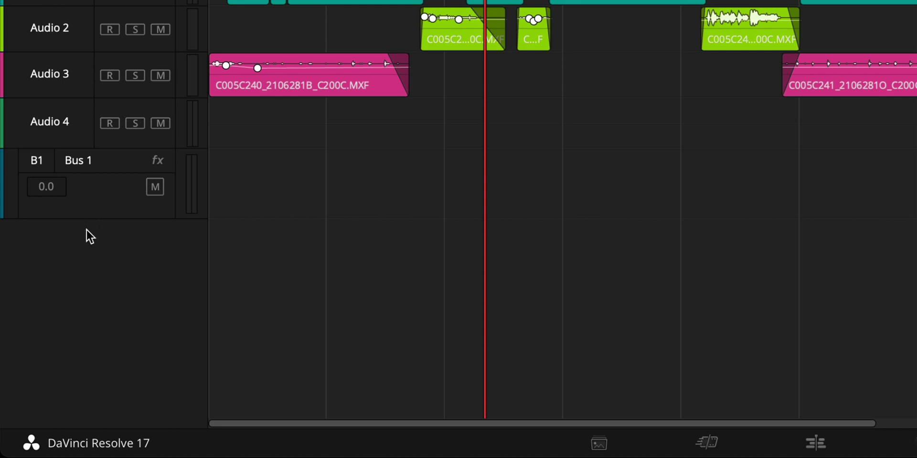
click(90, 220)
drag(92, 220, 109, 370)
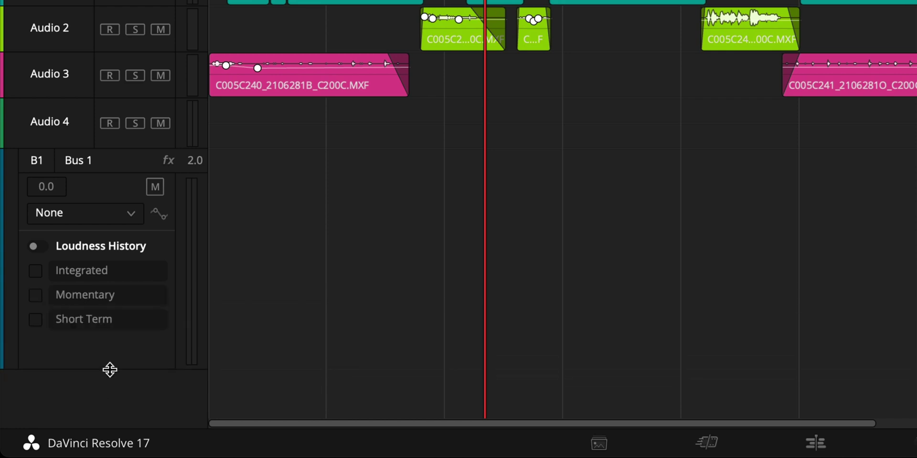
click(41, 247)
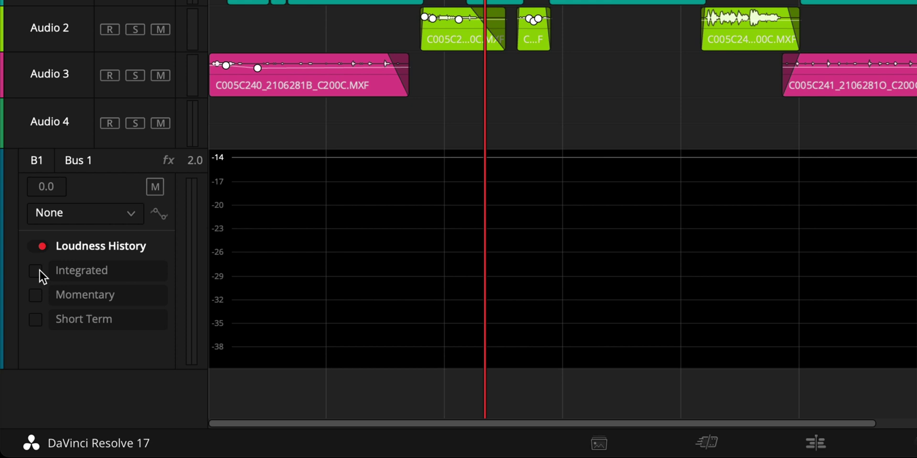
click(37, 270)
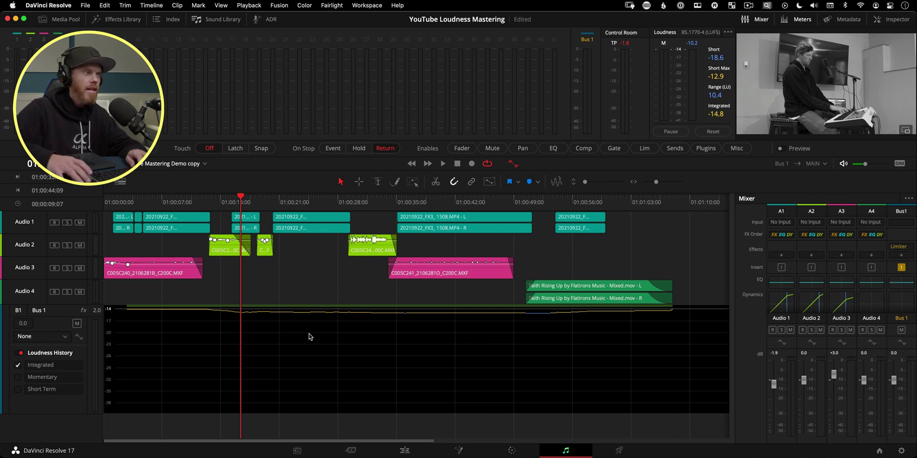
- Replay the mix from the start so the integrated line settles near -14.5 LUFS
key(Home)
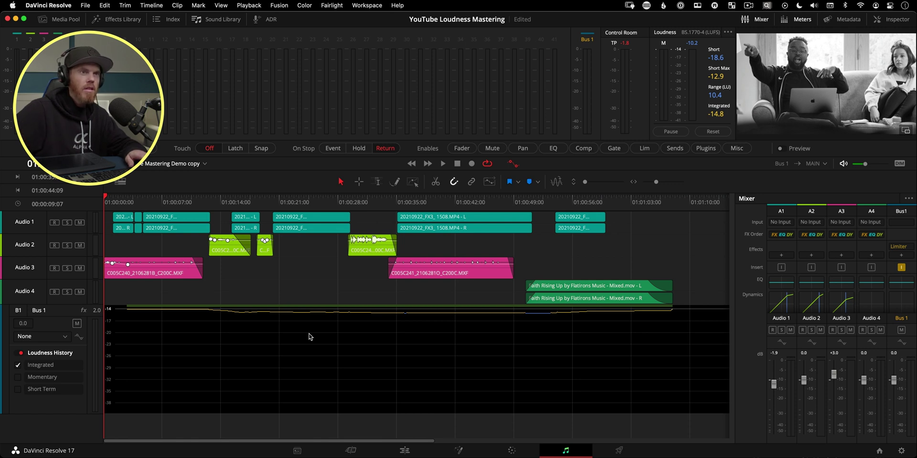
key(space)
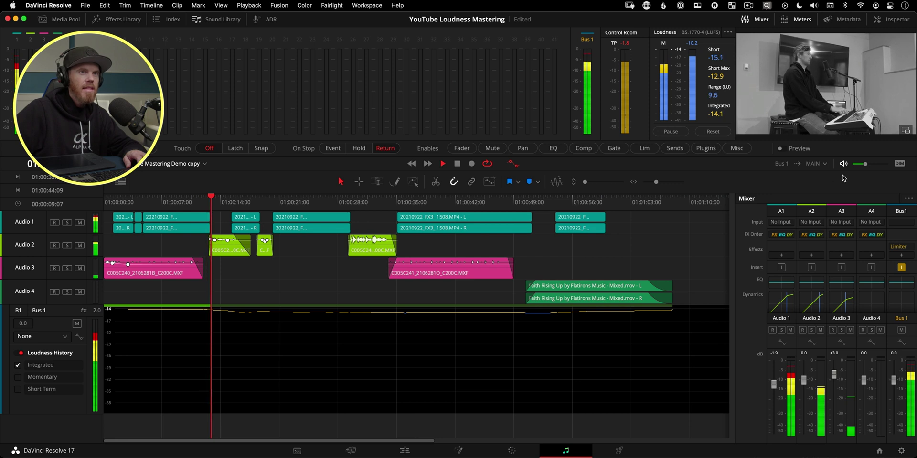
mouse_move(864, 165)
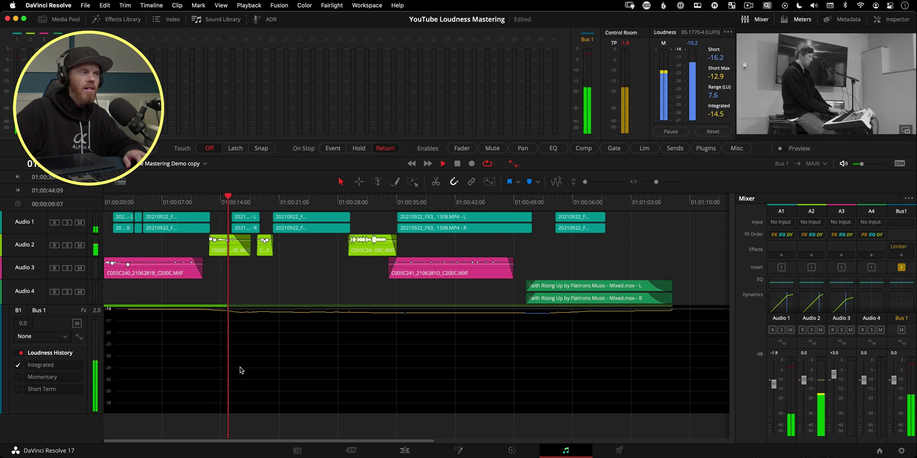